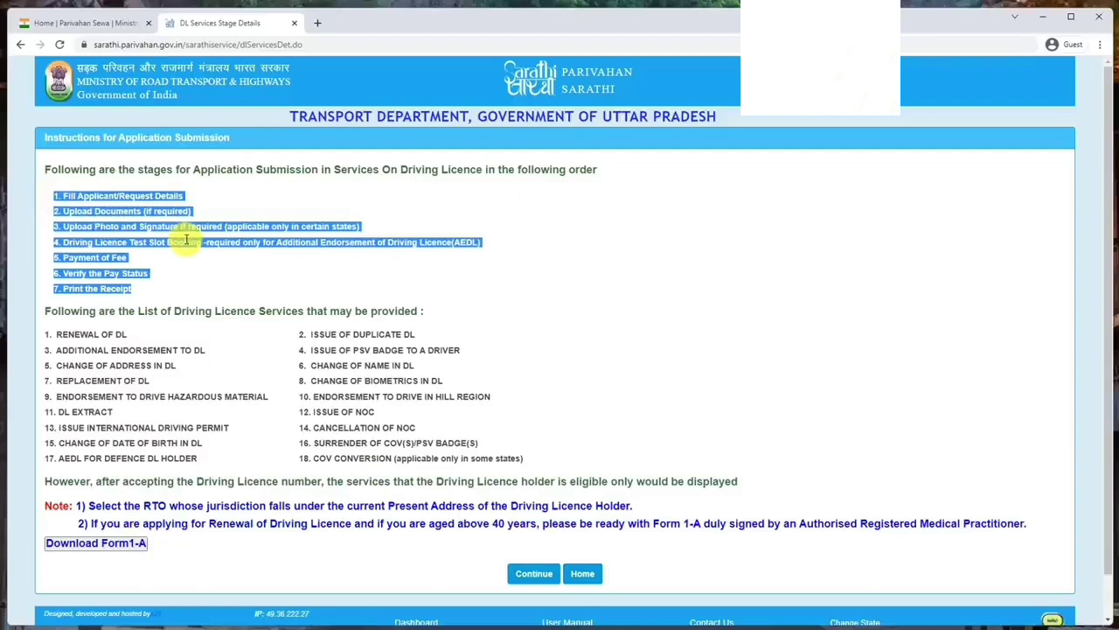
# Continue to the licence services application and retrieve the DL details using the holder's driving licence number and date of birth.
pyautogui.click(543, 573)
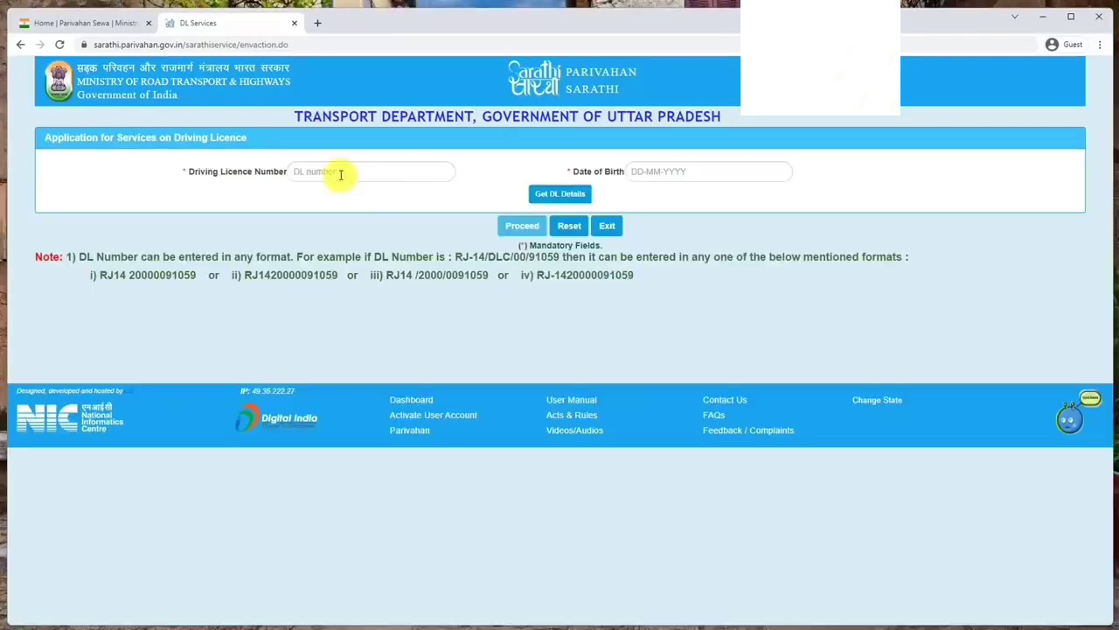
pyautogui.click(670, 173)
pyautogui.click(678, 194)
pyautogui.click(662, 323)
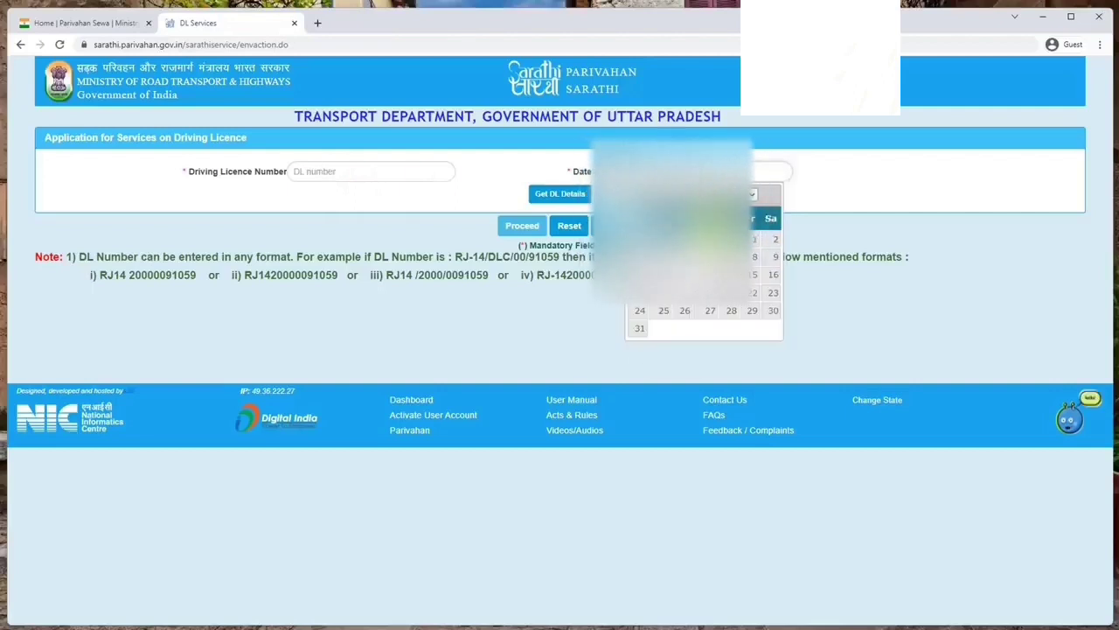
pyautogui.click(700, 274)
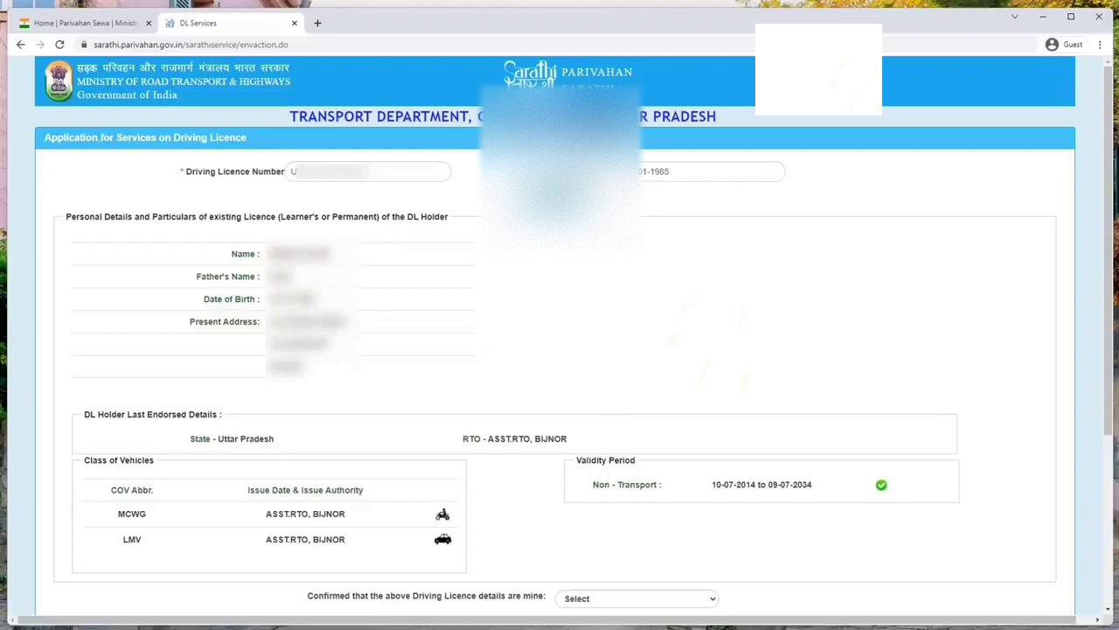
# Choose BIJNOR -- UP20 as the RTO for the request and proceed with the application.
pyautogui.scroll(-3, 559, 349)
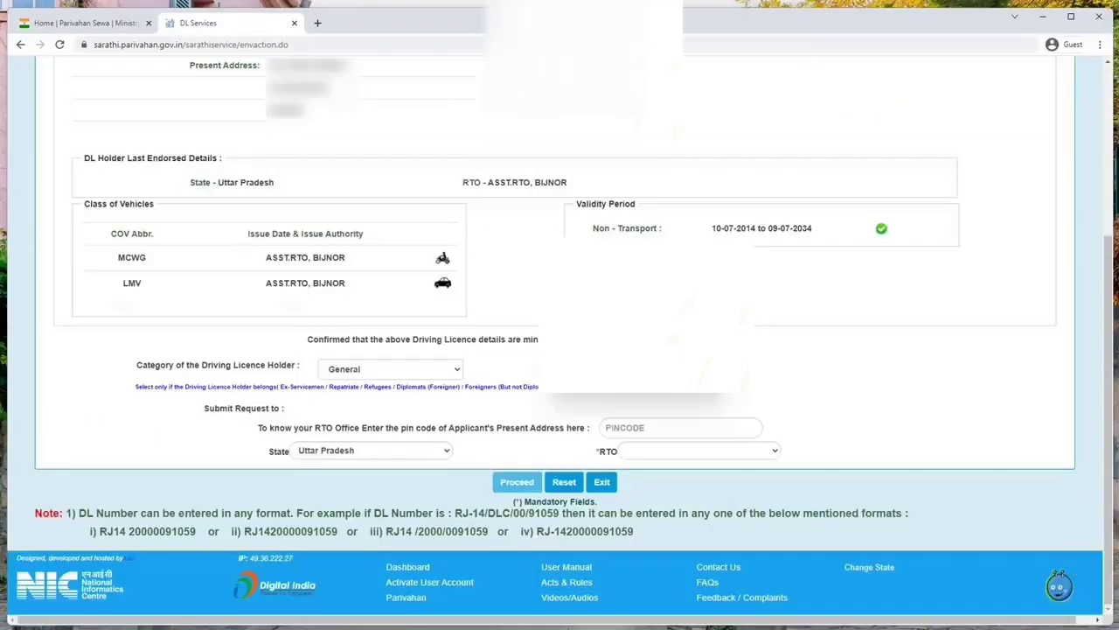
pyautogui.click(719, 452)
pyautogui.scroll(-2, 710, 442)
pyautogui.click(692, 393)
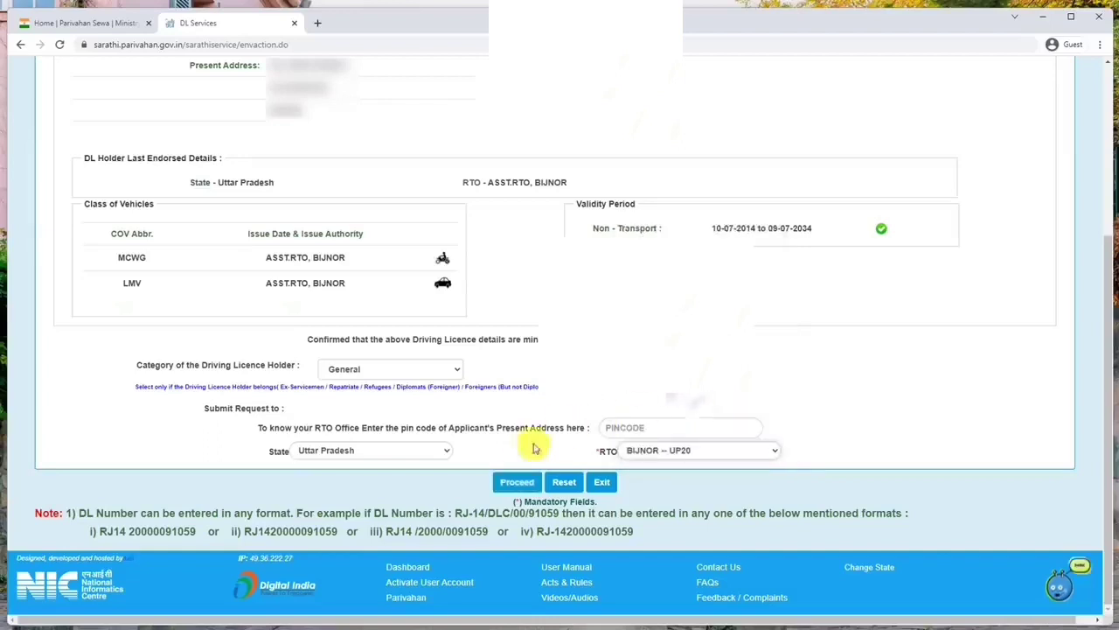
pyautogui.click(512, 481)
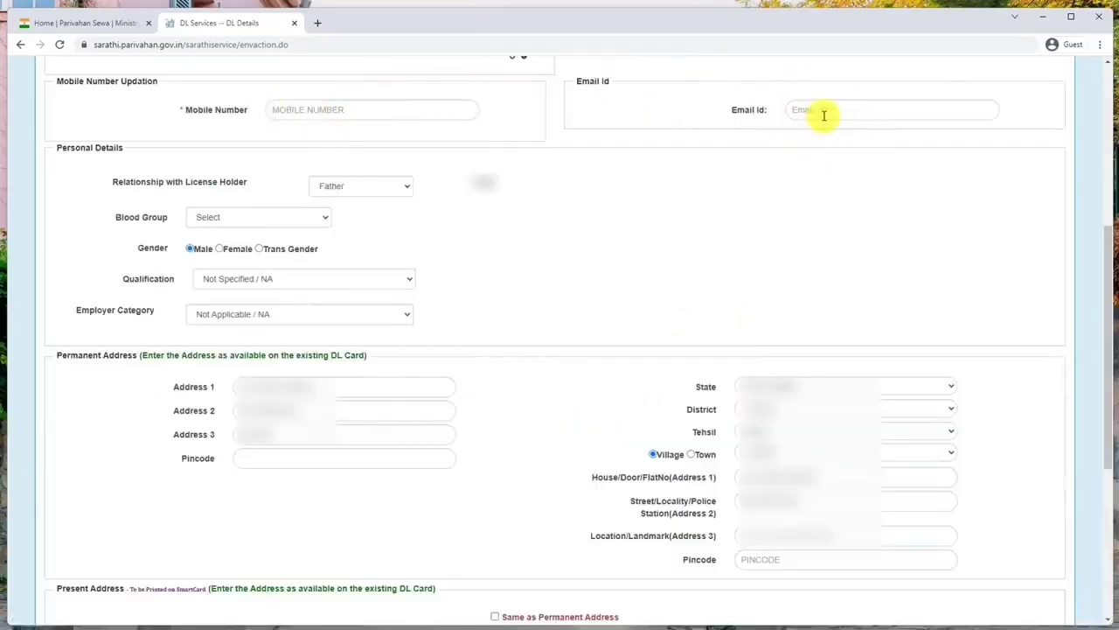
# Set the blood group to B+ and complete the permanent address with the applicant's district, tehsil, village and pincode.
pyautogui.click(227, 219)
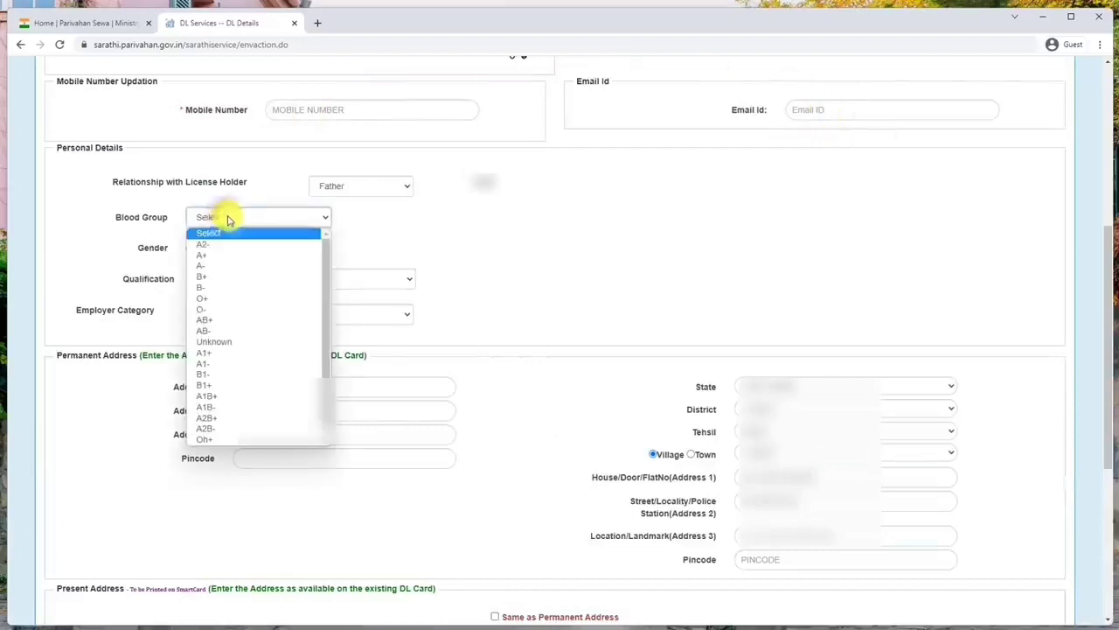
pyautogui.click(234, 278)
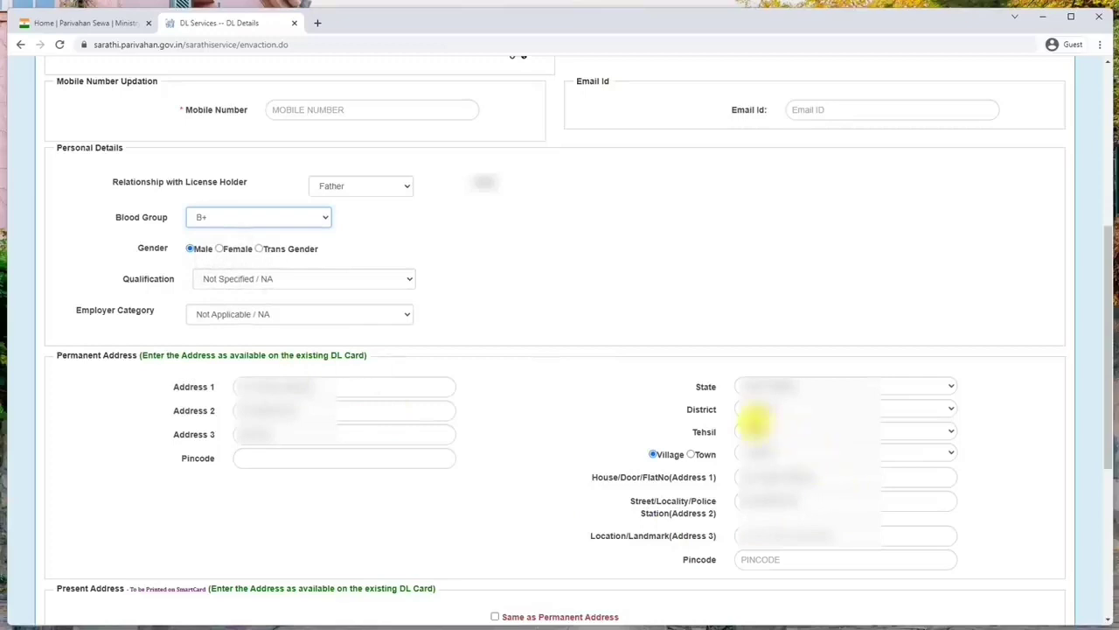
pyautogui.click(797, 409)
pyautogui.click(796, 413)
pyautogui.press('Tab')
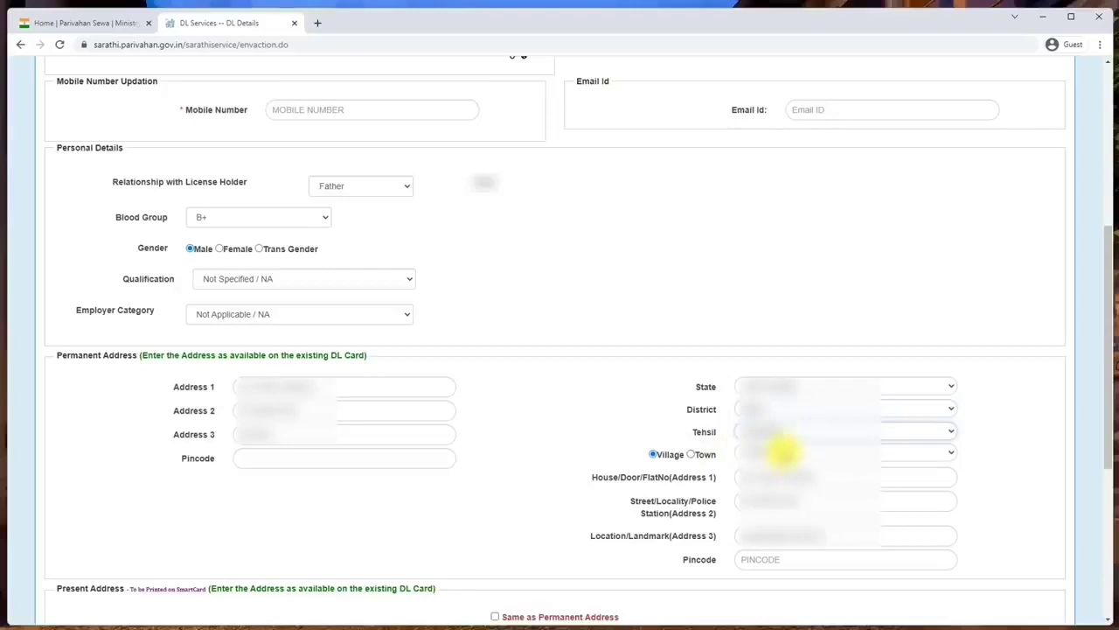
pyautogui.click(782, 452)
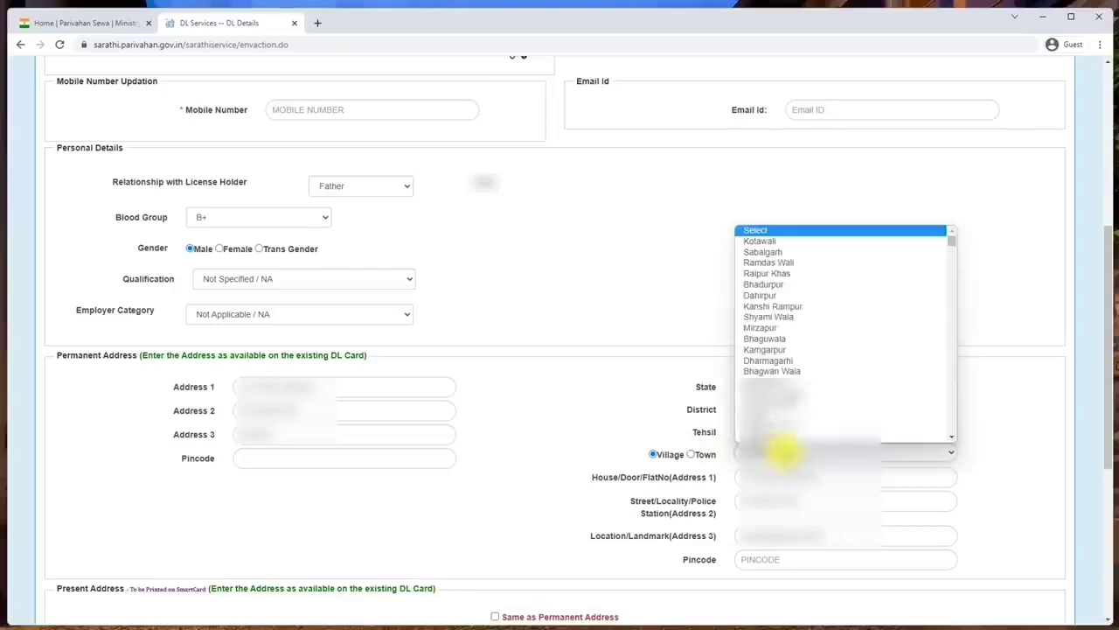
pyautogui.click(782, 451)
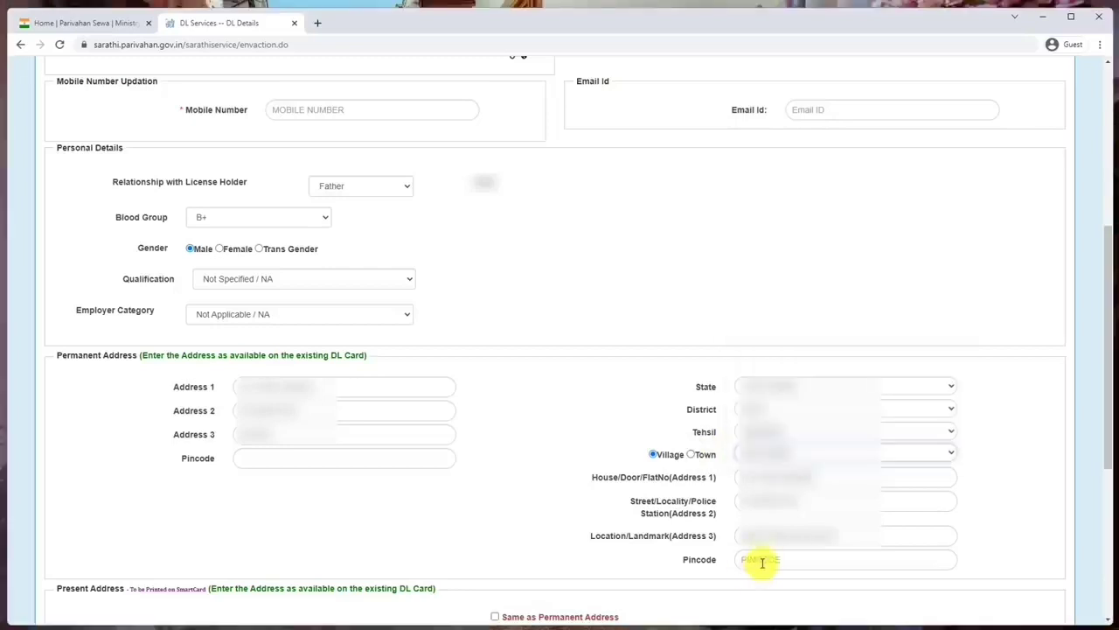
pyautogui.click(761, 563)
# Mark the present address as the same as the permanent address and confirm the applicant details.
pyautogui.scroll(-4, 762, 562)
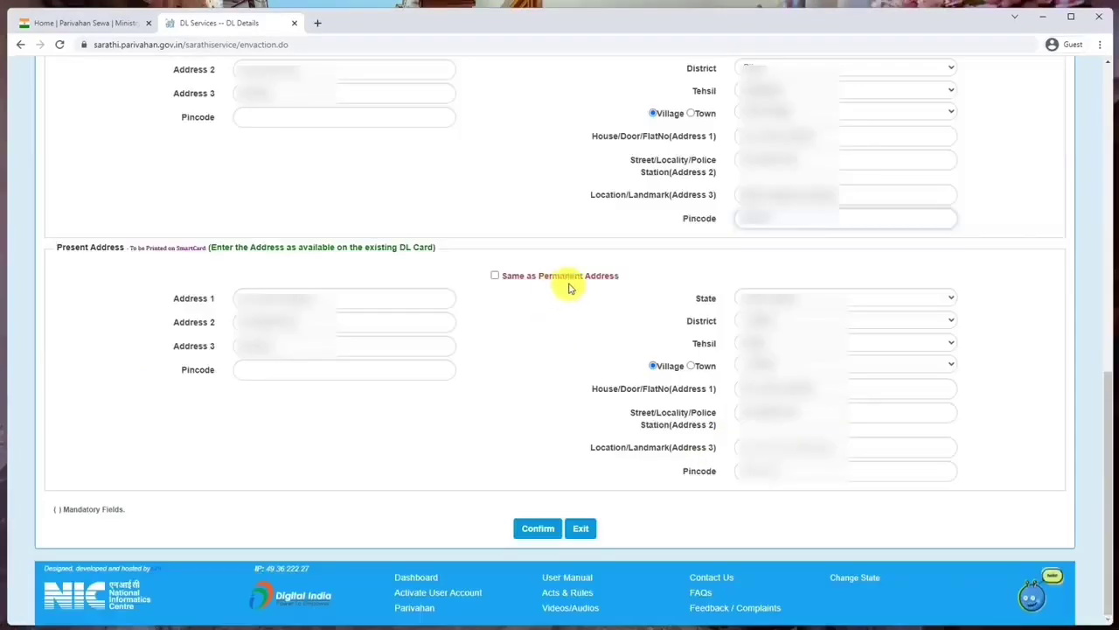
pyautogui.click(495, 277)
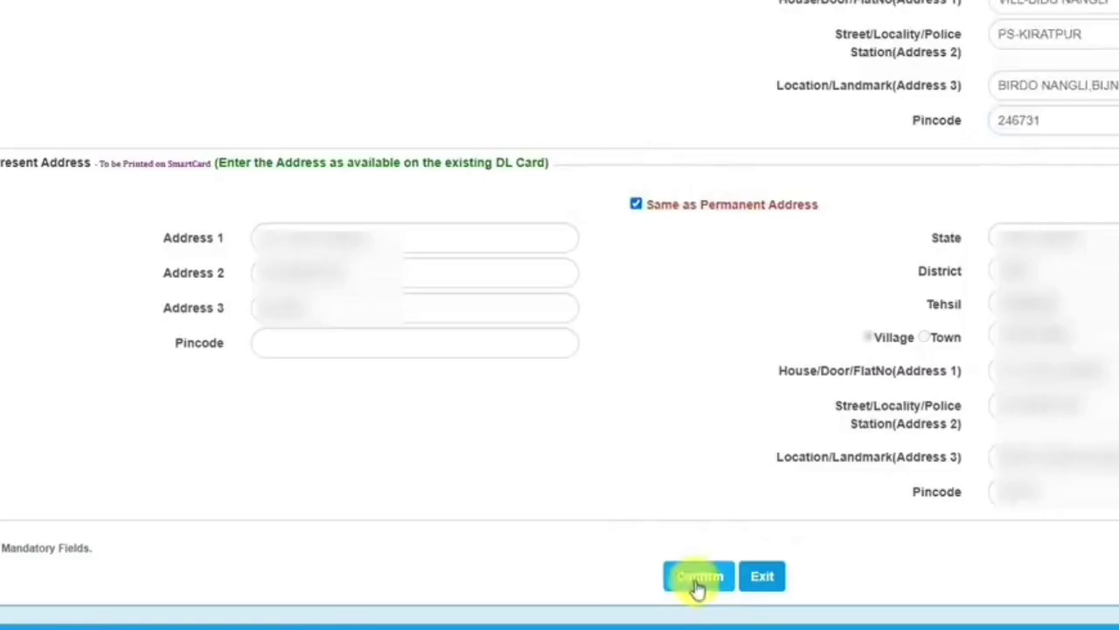
pyautogui.click(696, 580)
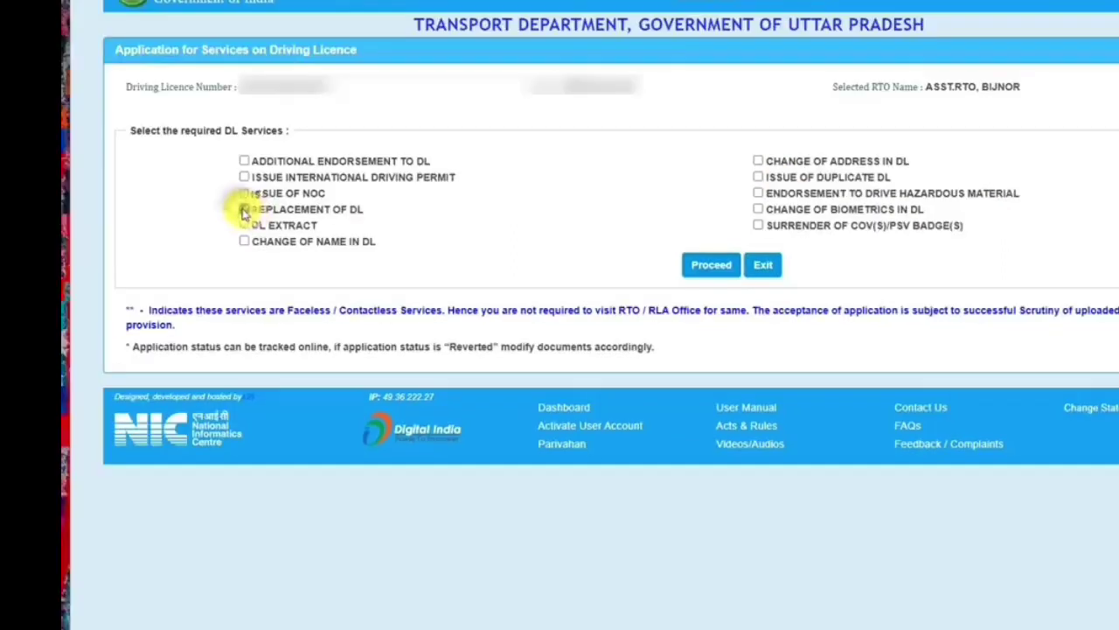
# Select Replacement of DL as the required service and proceed.
pyautogui.click(245, 210)
pyautogui.click(710, 264)
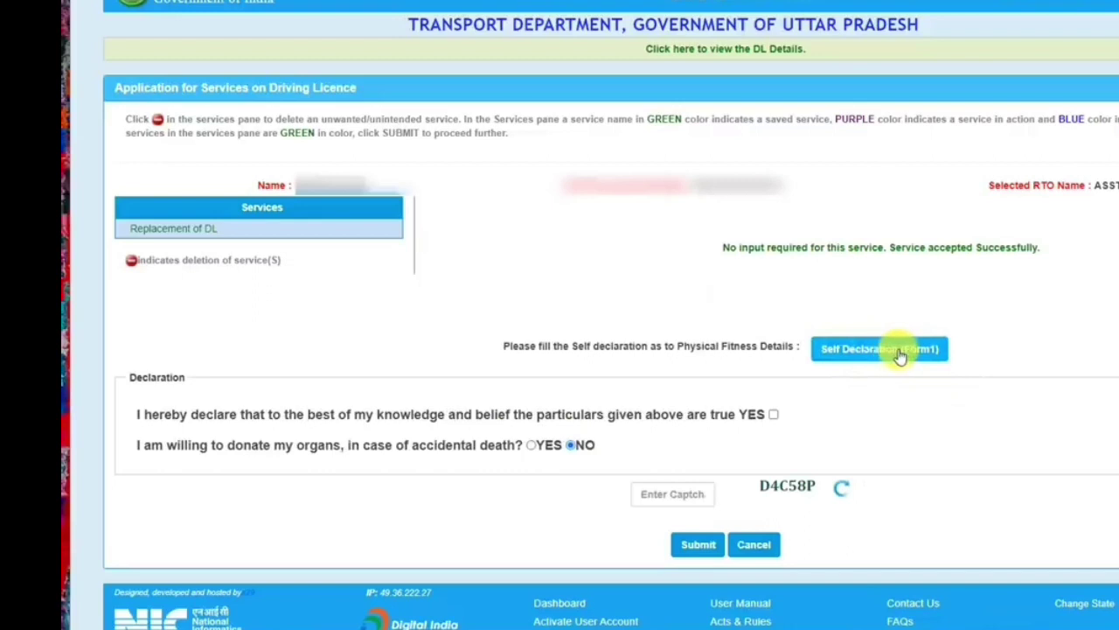
# Complete the Form 1 physical fitness self declaration with Yes for question (b) and No for the others, accept the declaration and submit.
pyautogui.click(901, 351)
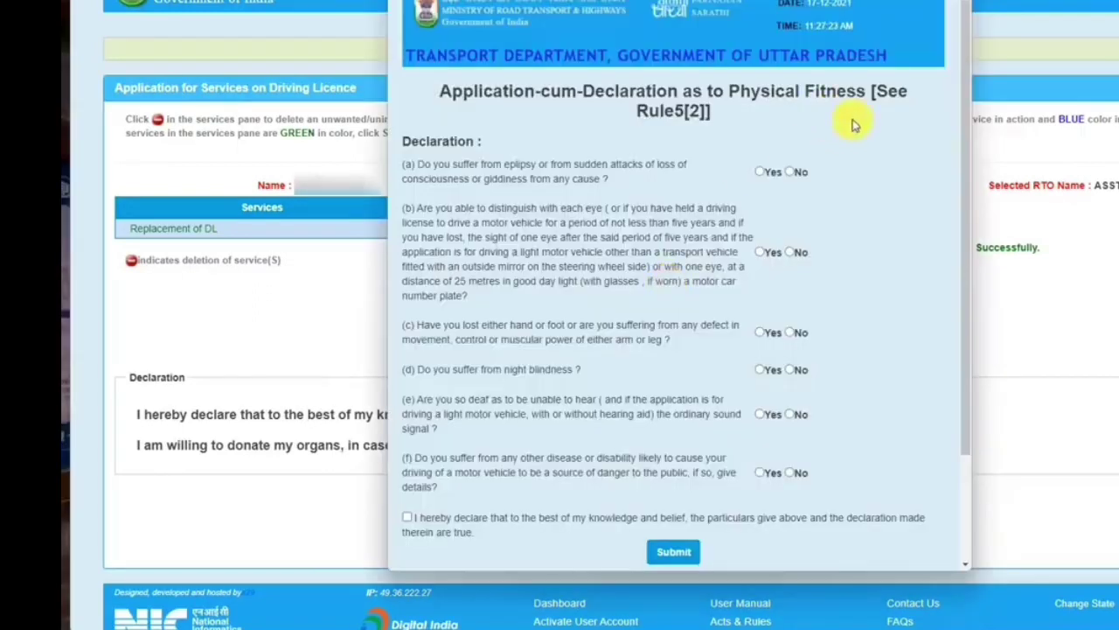
pyautogui.click(790, 172)
pyautogui.click(773, 252)
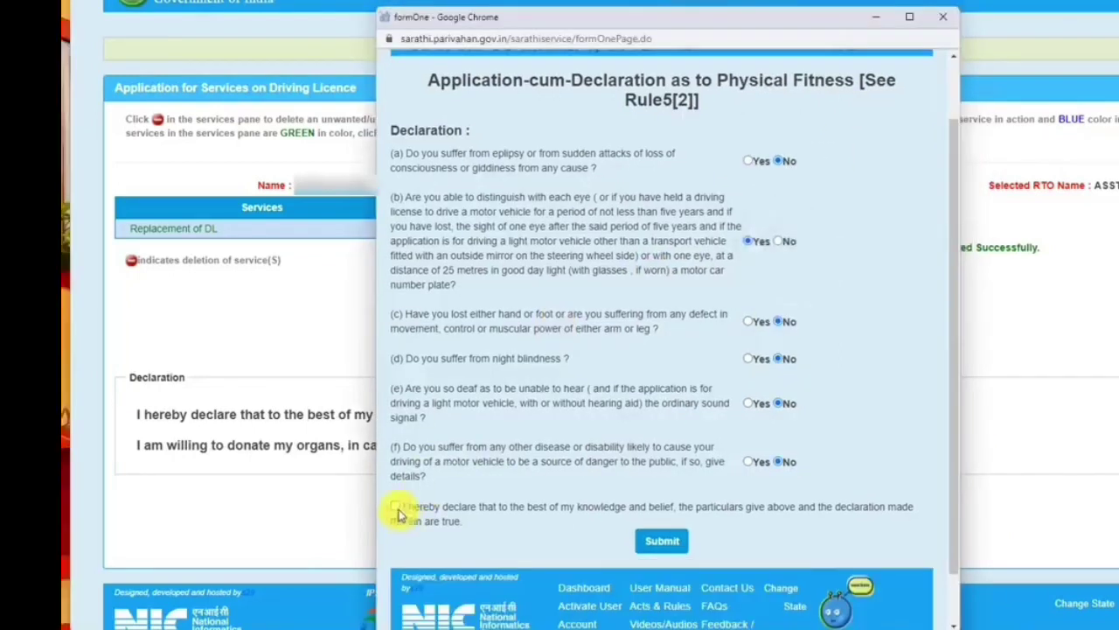
pyautogui.click(396, 508)
pyautogui.click(666, 541)
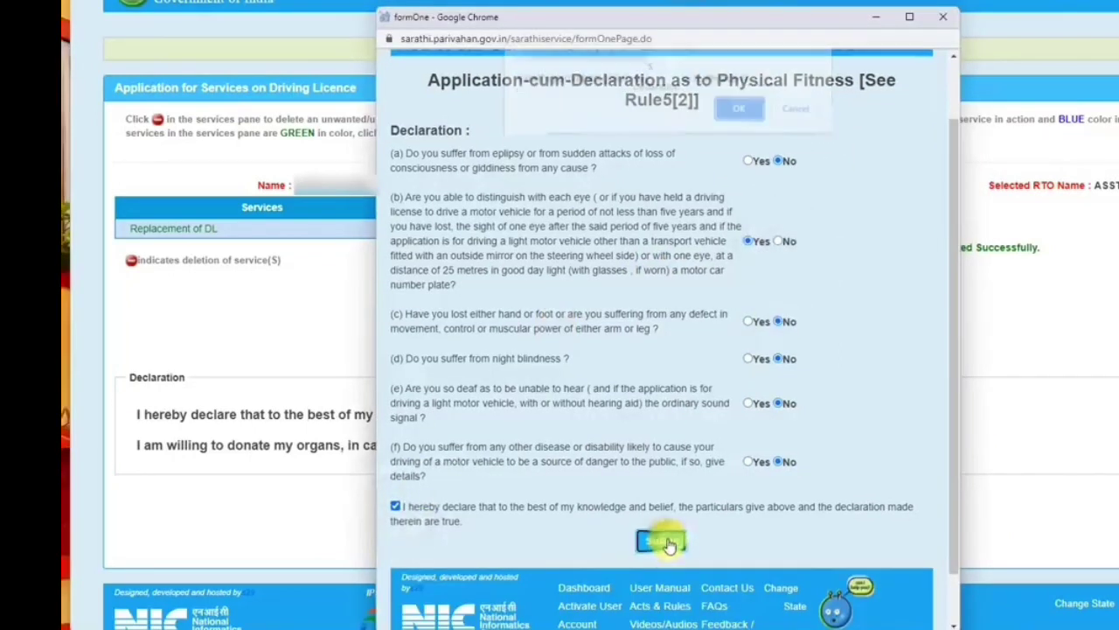
pyautogui.click(746, 120)
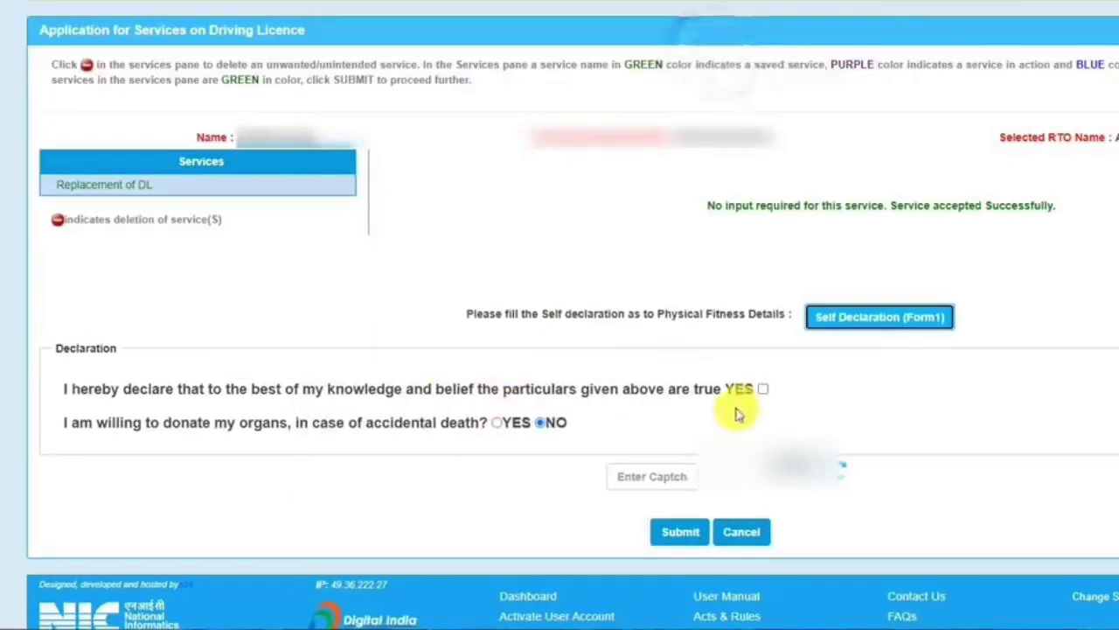
# Declare that the particulars are true, enter the captcha, and submit the replacement application.
pyautogui.click(760, 388)
pyautogui.click(677, 476)
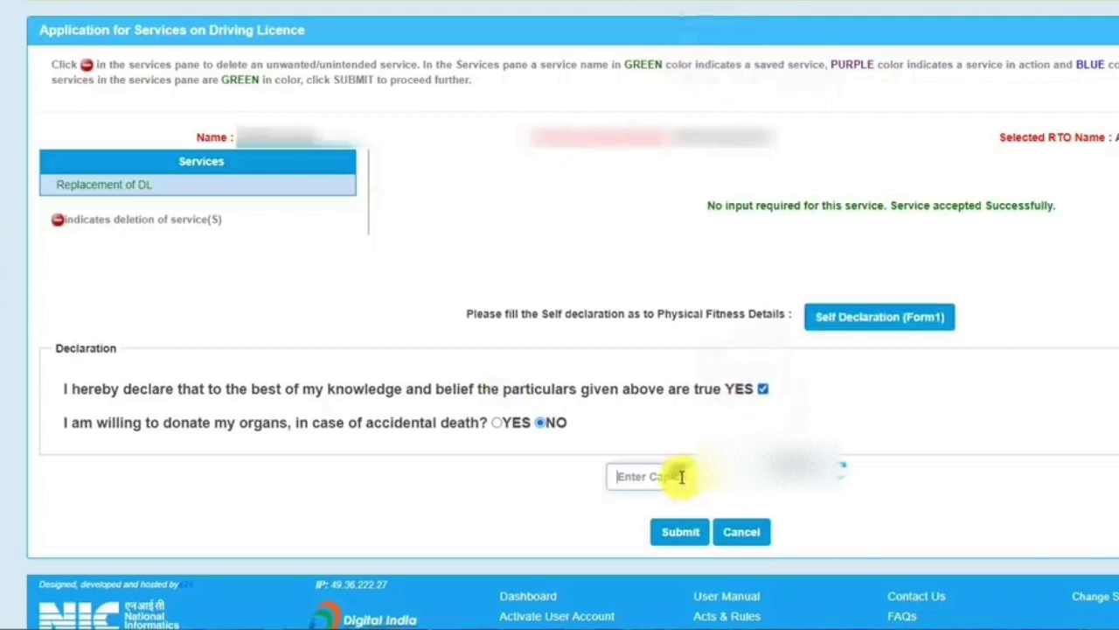
pyautogui.write('D4C8BF')
pyautogui.click(674, 530)
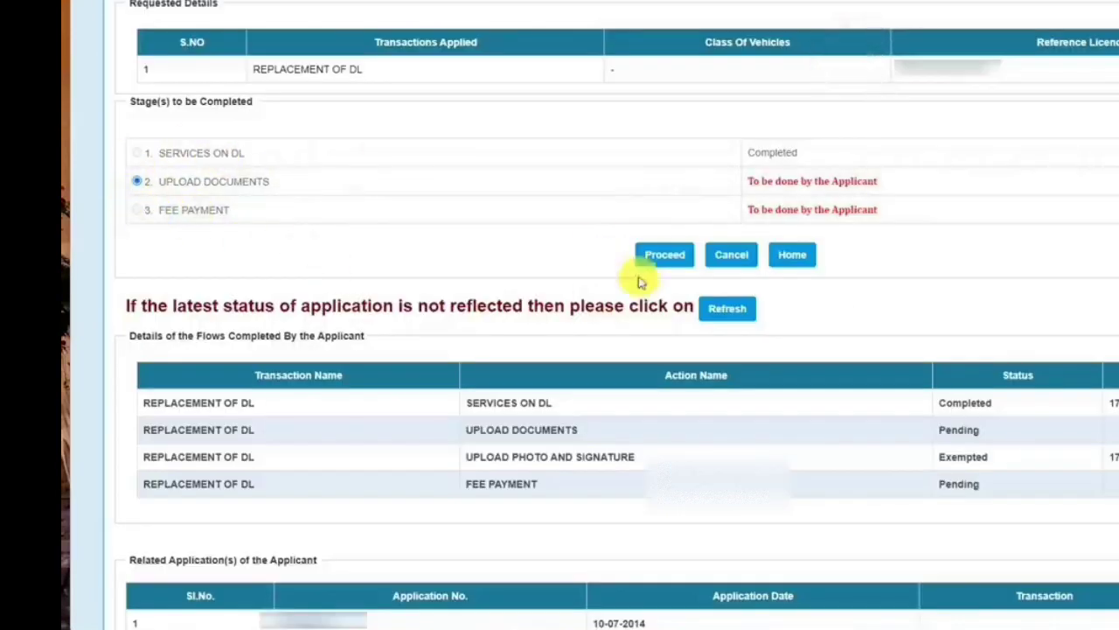
# Complete the Upload Documents stage by uploading the licence file with Driving Licence as the document and Driving License as the proof.
pyautogui.click(672, 257)
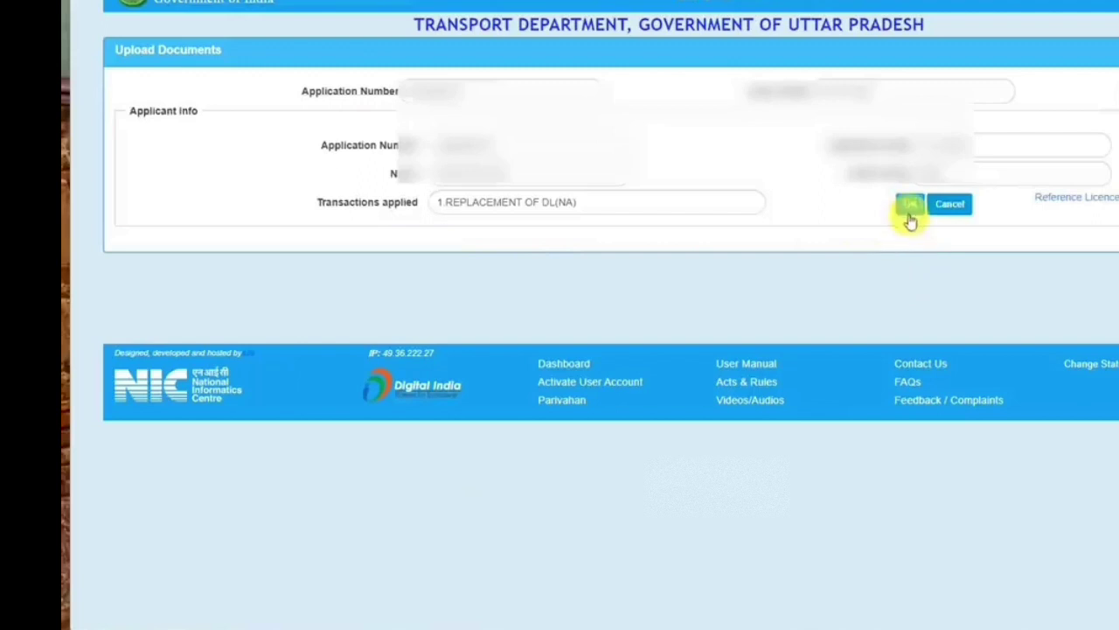
pyautogui.click(909, 210)
pyautogui.click(212, 306)
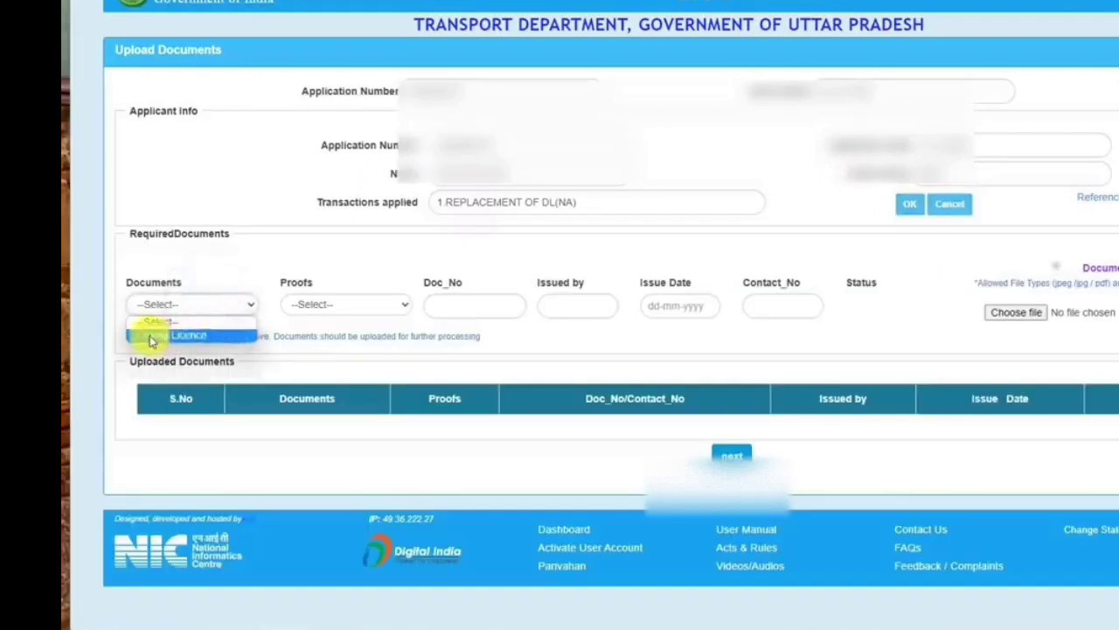
pyautogui.click(176, 336)
pyautogui.click(339, 305)
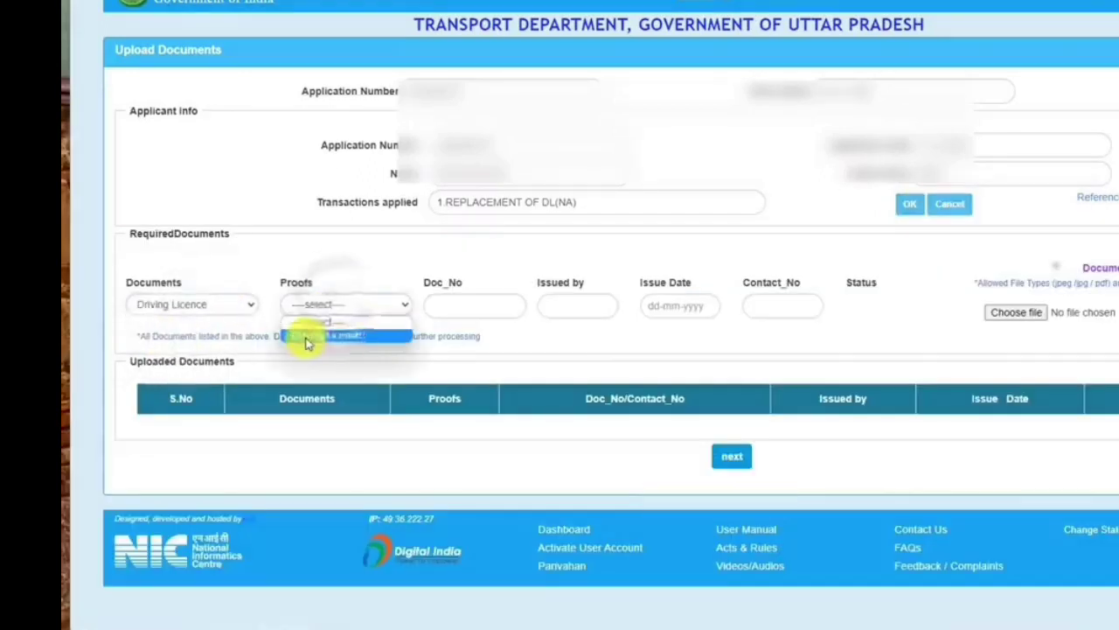
pyautogui.click(308, 335)
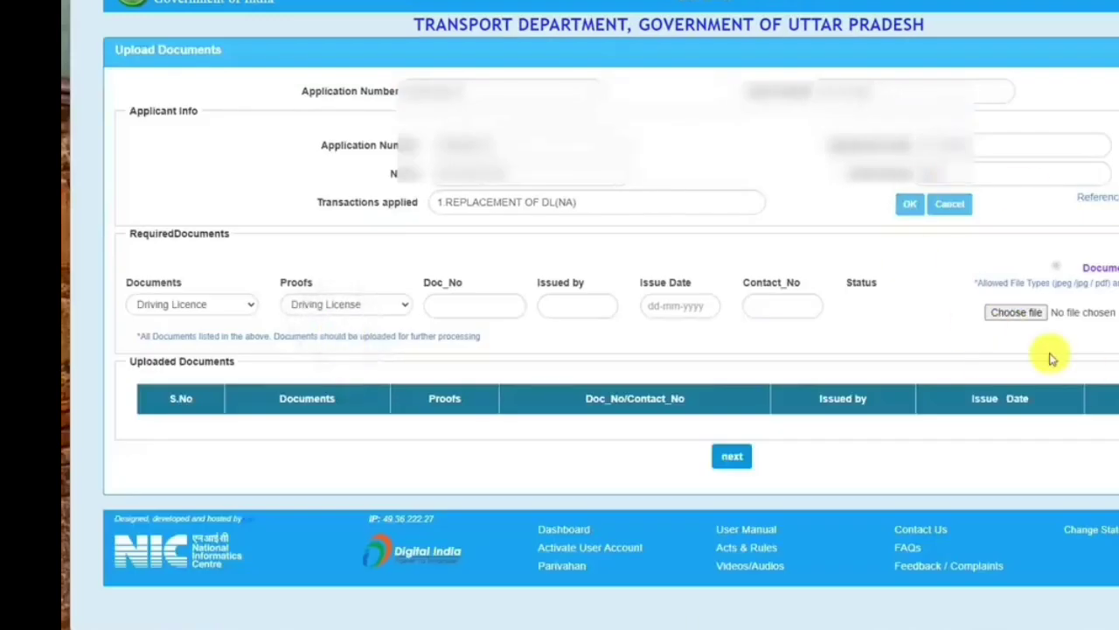
pyautogui.click(1014, 312)
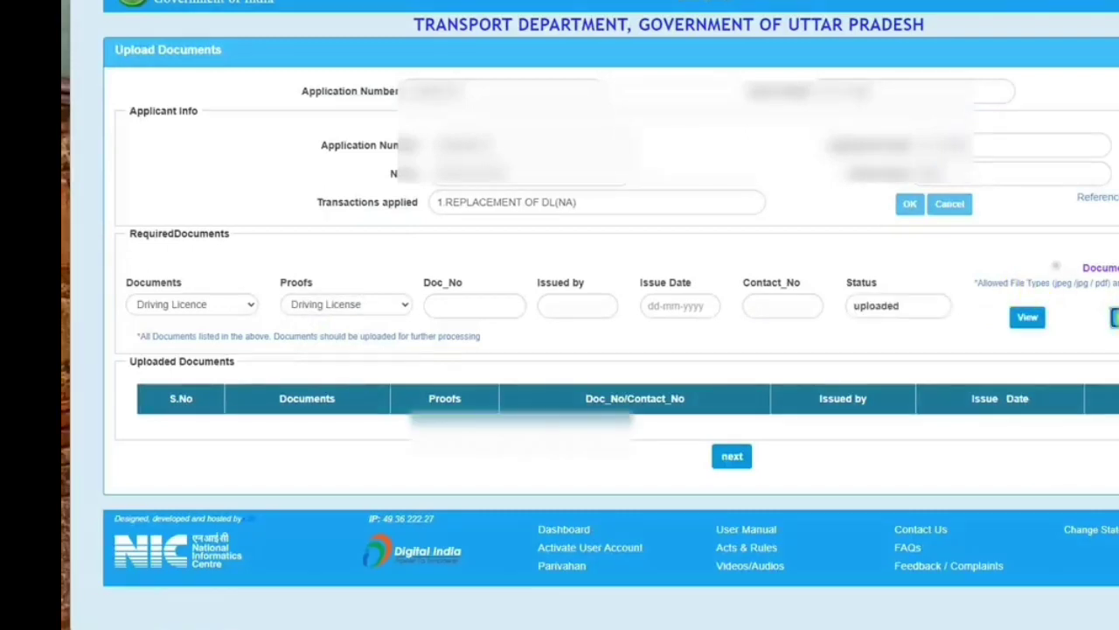
pyautogui.click(732, 456)
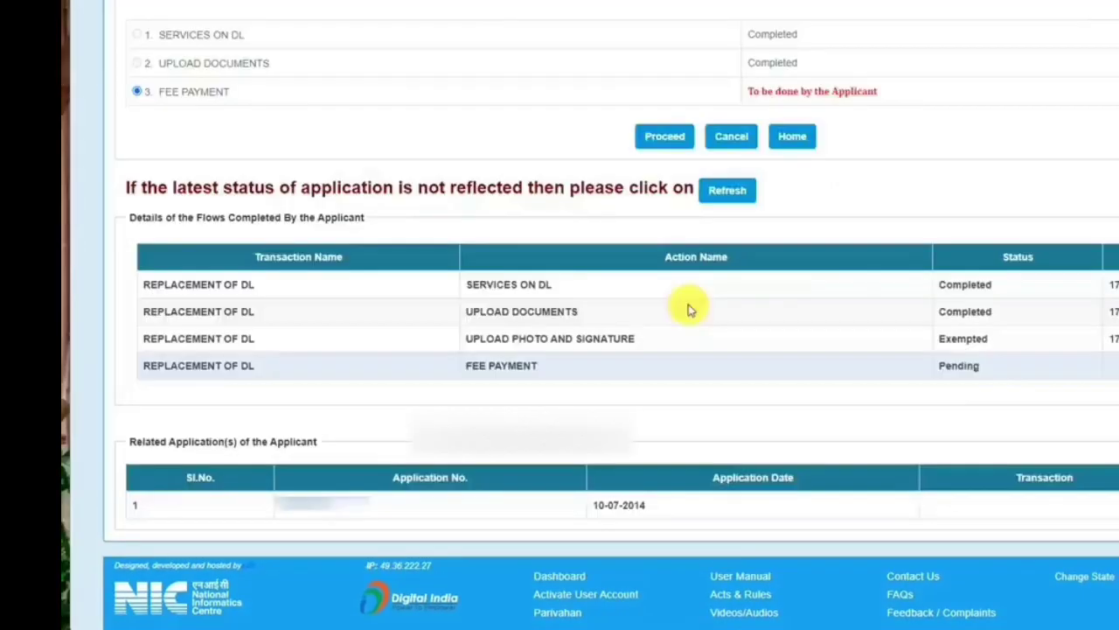
# Proceed to fee payment, choose STATE BANK OF INDIA as the payment gateway, enter the captcha, and start paying.
pyautogui.click(663, 140)
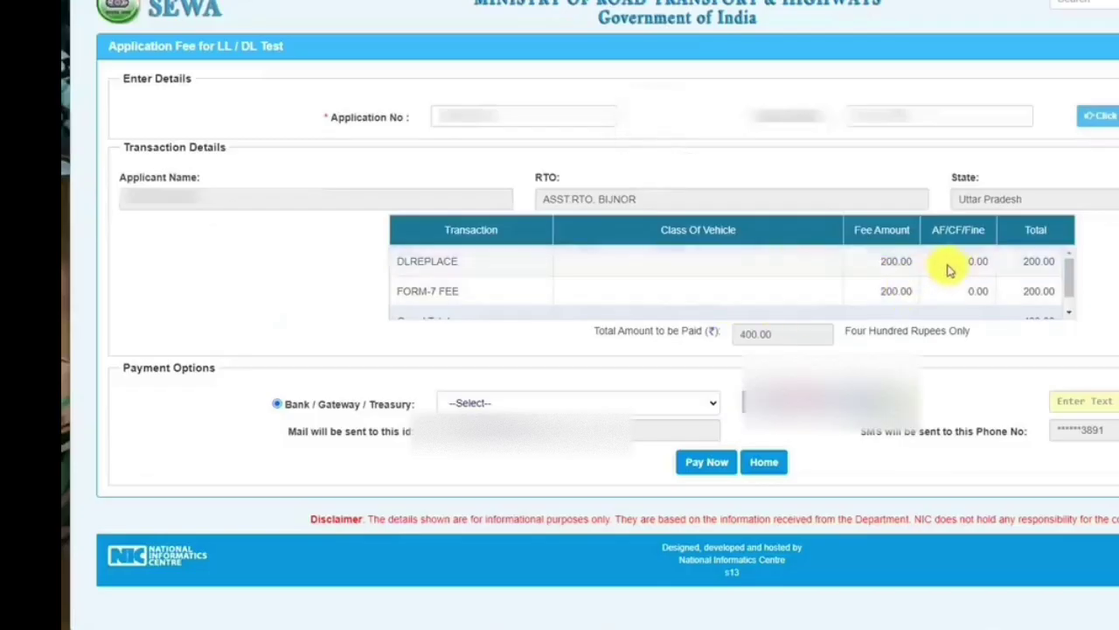
pyautogui.scroll(-1, 969, 280)
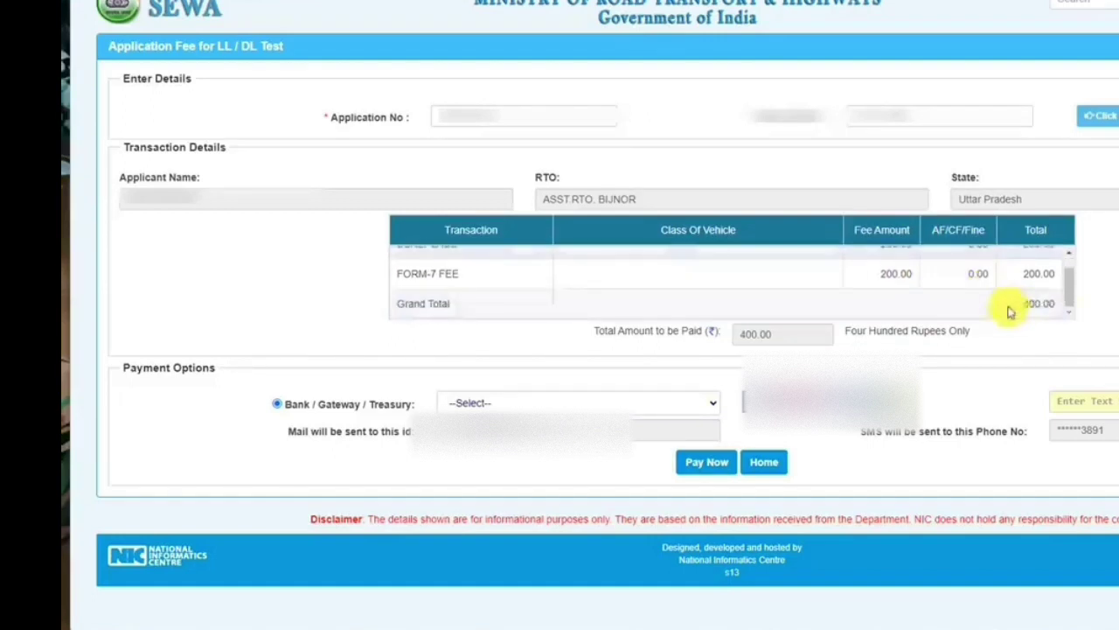
pyautogui.click(530, 402)
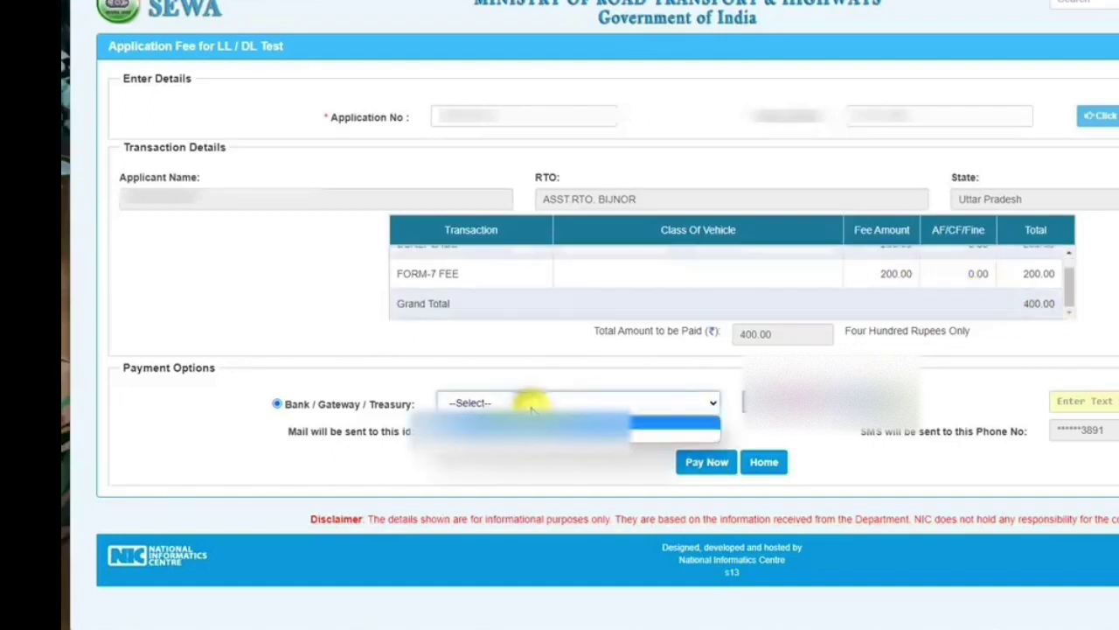
pyautogui.click(559, 435)
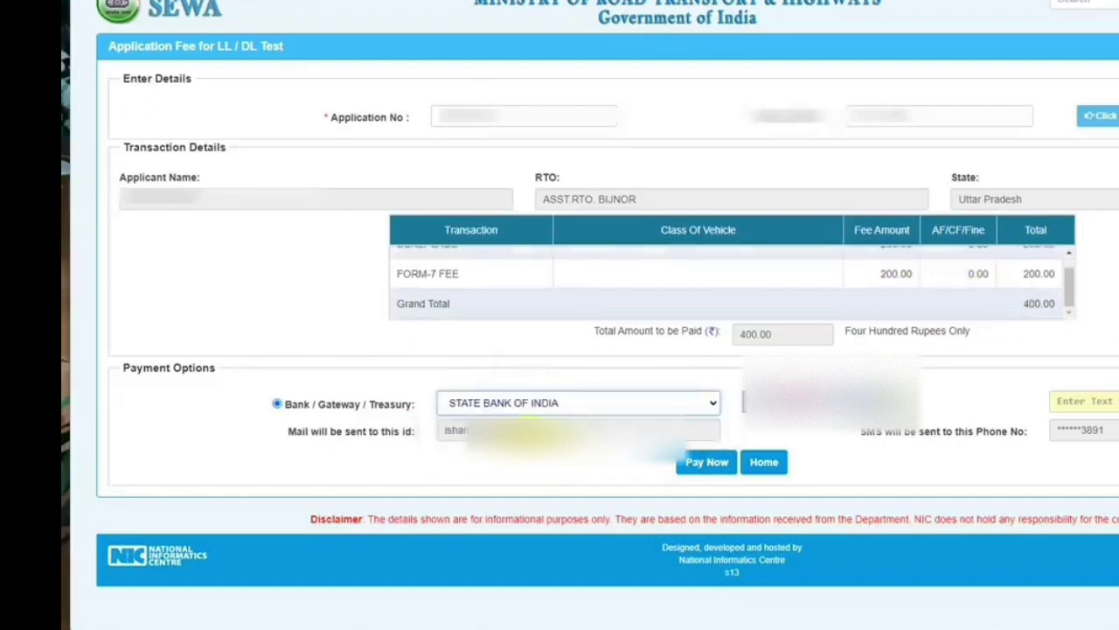
pyautogui.click(1071, 399)
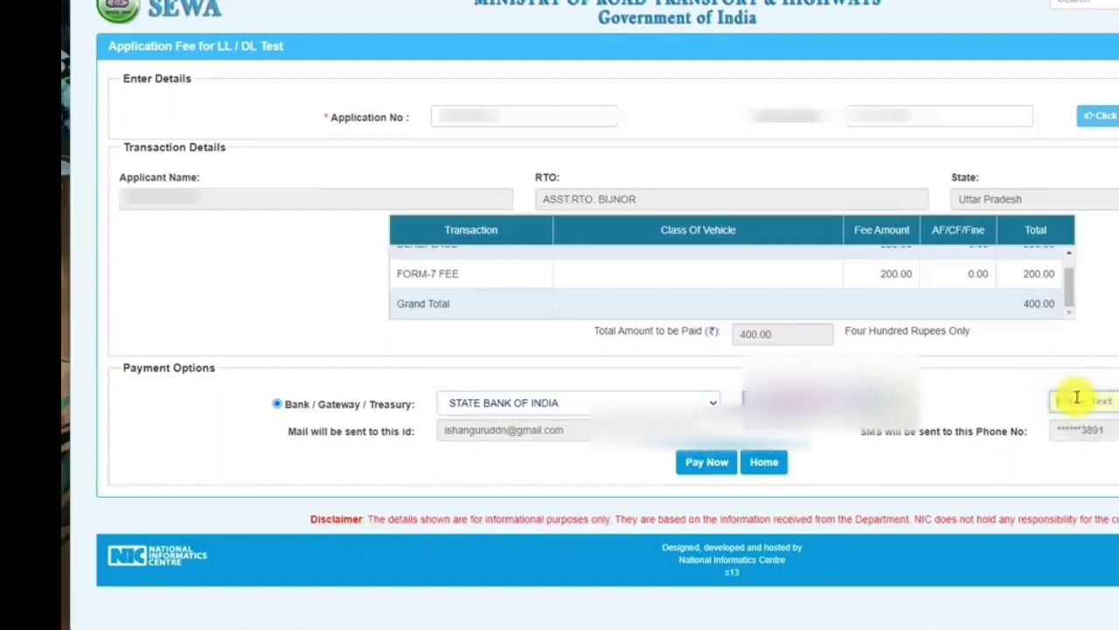
pyautogui.write('FGRTXG')
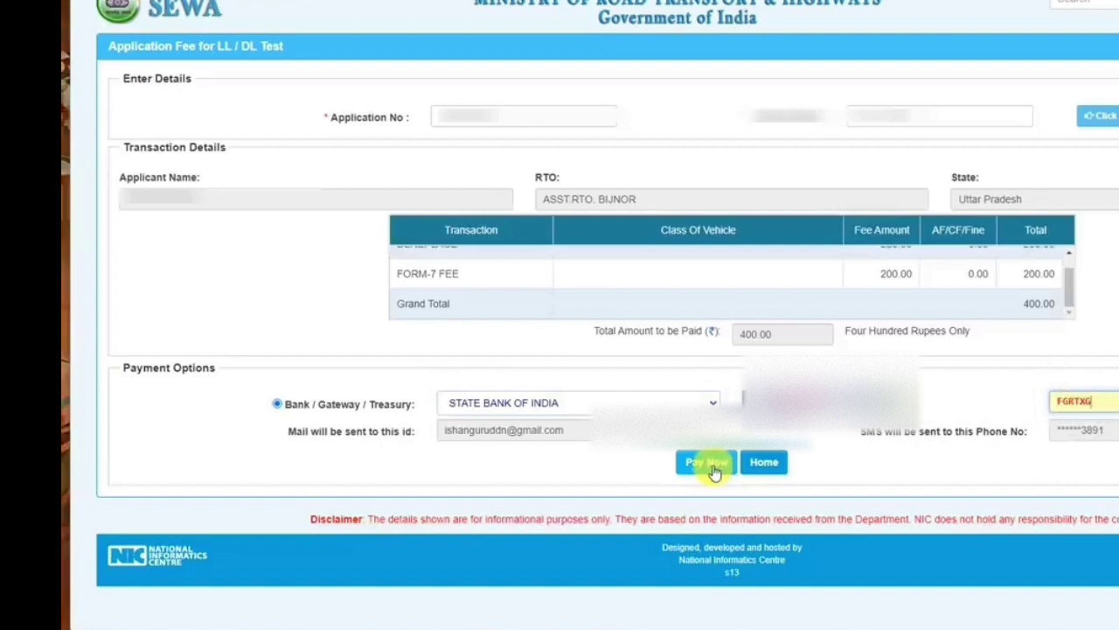
pyautogui.click(714, 471)
# Agree to the payment terms and conditions and proceed to the bank's payment page.
pyautogui.click(649, 265)
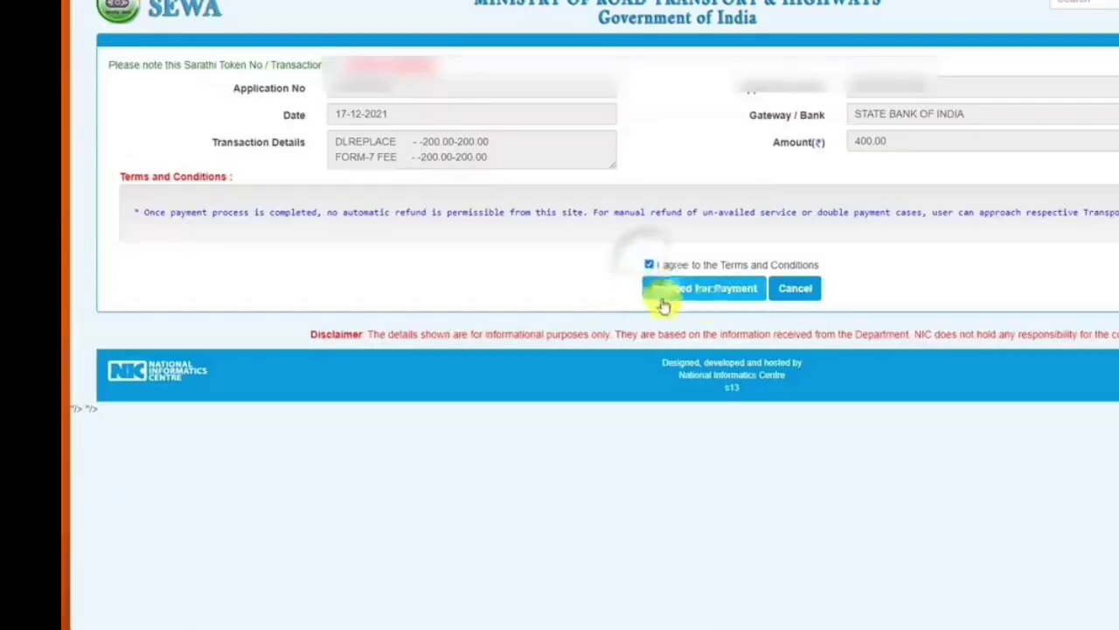
pyautogui.click(710, 299)
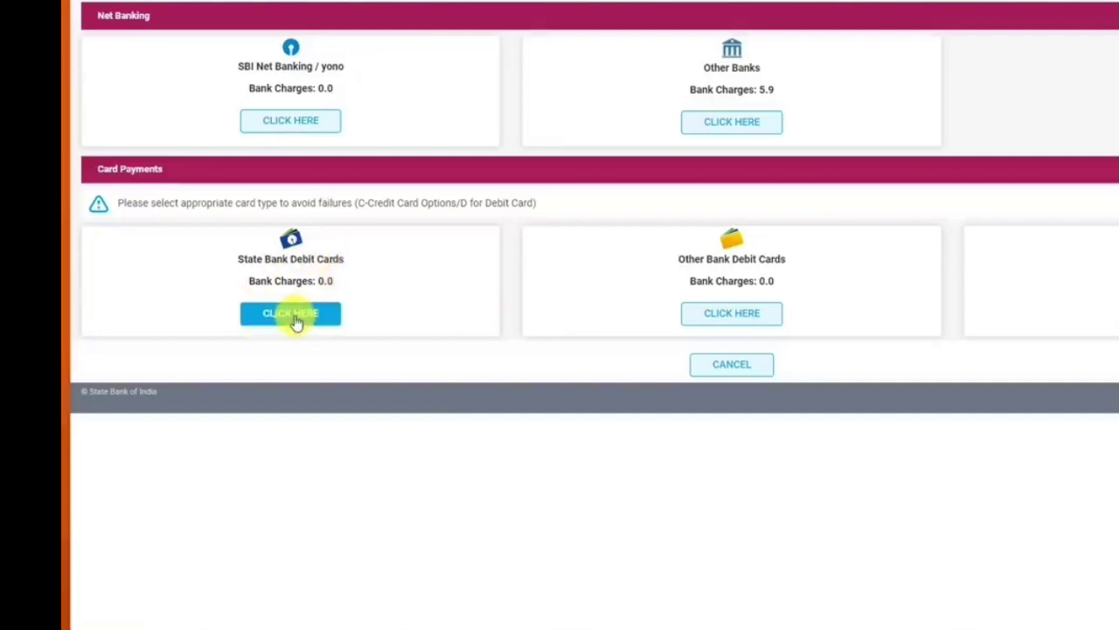
# Choose net banking through other banks, select HDFC Bank, and make the licence fee payment.
pyautogui.click(748, 316)
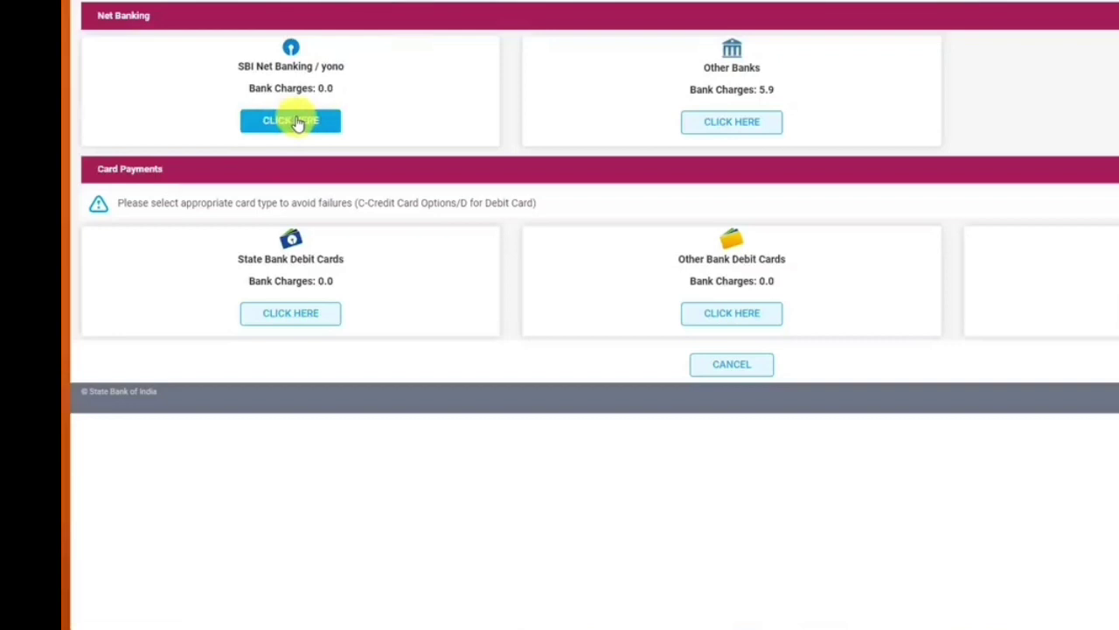
pyautogui.click(741, 131)
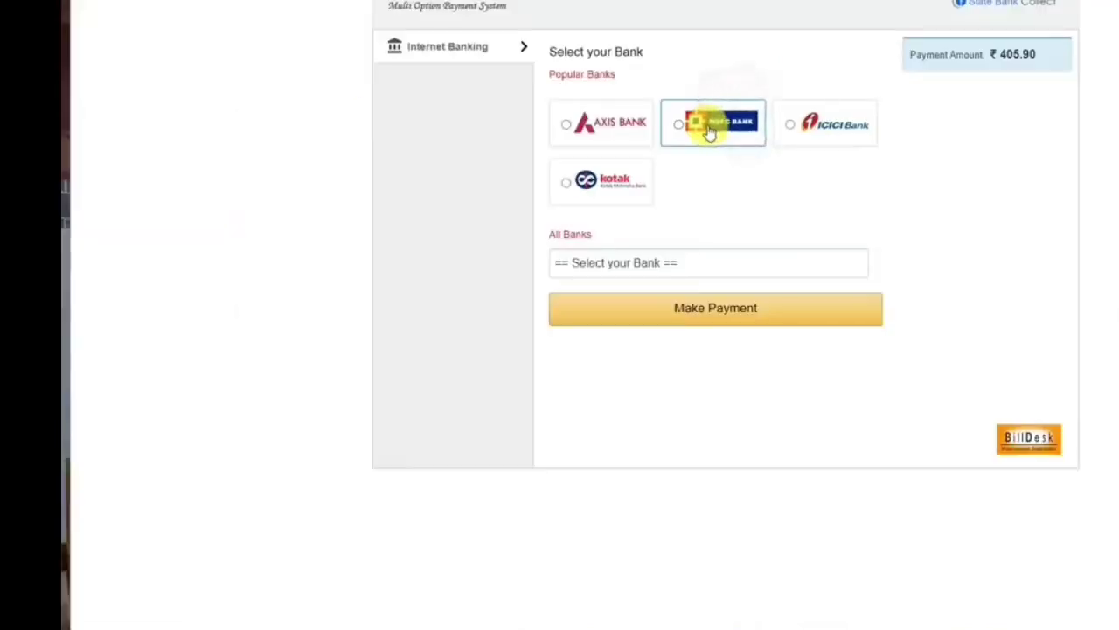
pyautogui.click(710, 128)
pyautogui.click(705, 415)
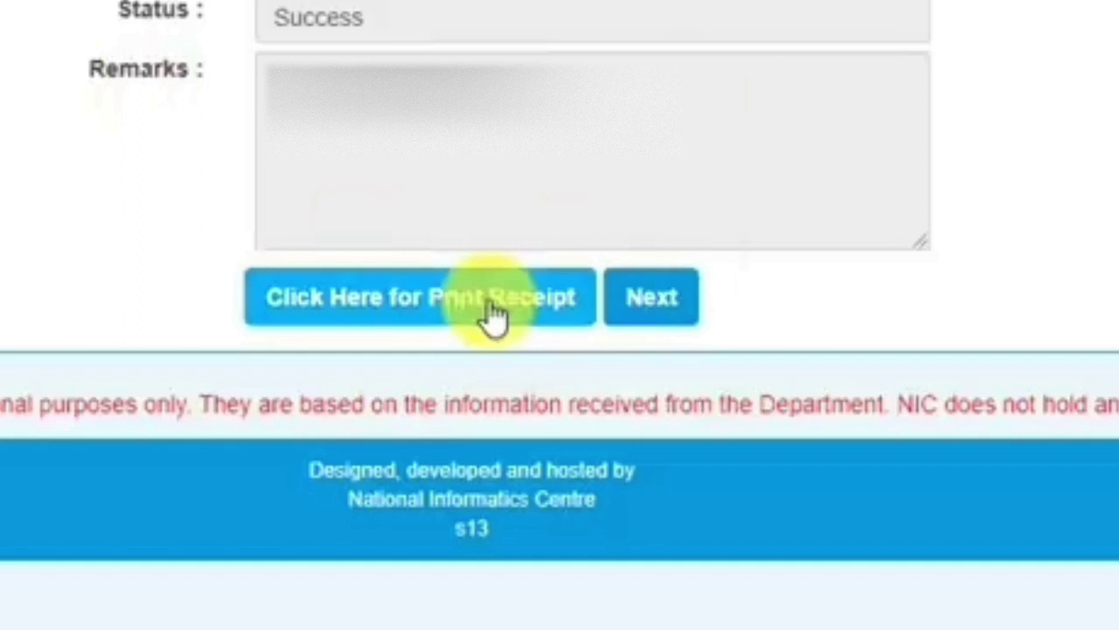
# Request the payment receipt, enter the captcha text, and print the receipt.
pyautogui.click(435, 301)
pyautogui.click(674, 140)
pyautogui.write('6AVFI4')
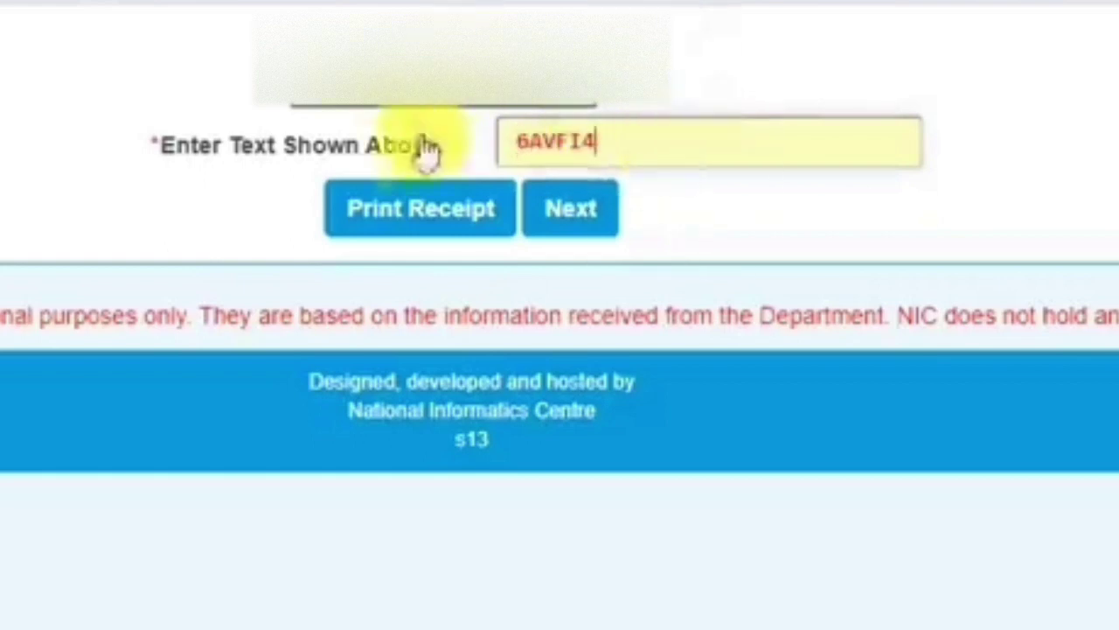
pyautogui.click(440, 230)
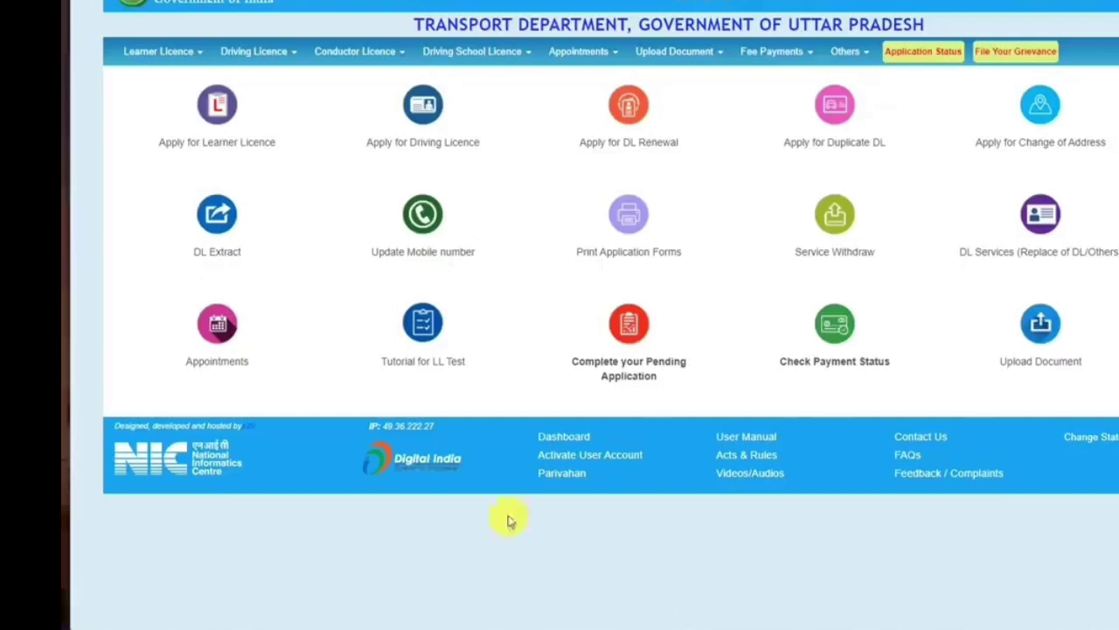
# Go to the Appointments service and open LL/DL Services Slot Booking.
pyautogui.click(219, 325)
pyautogui.moveTo(253, 51)
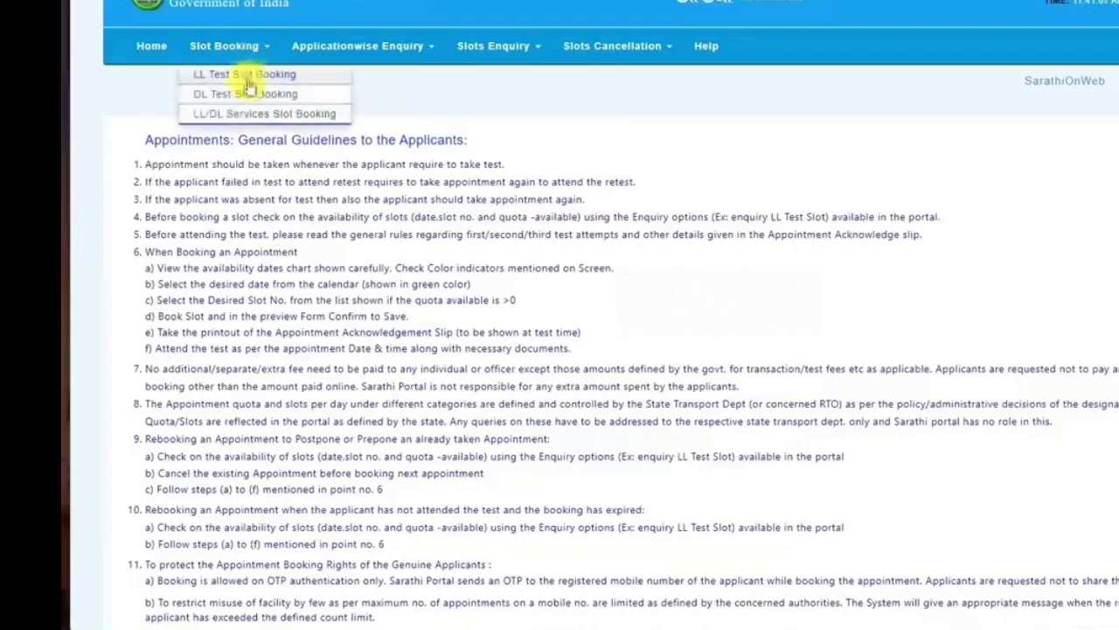
pyautogui.click(330, 118)
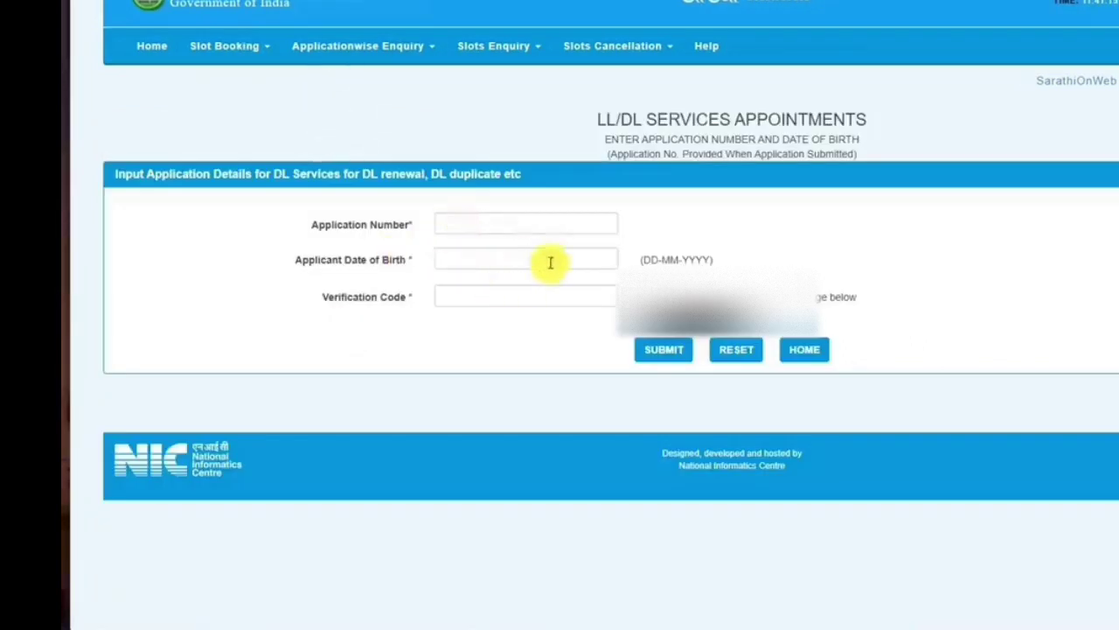
# Submit the application number, applicant's date of birth and verification code, and proceed to book the DL replacement appointment.
pyautogui.click(597, 259)
pyautogui.click(520, 287)
pyautogui.click(499, 298)
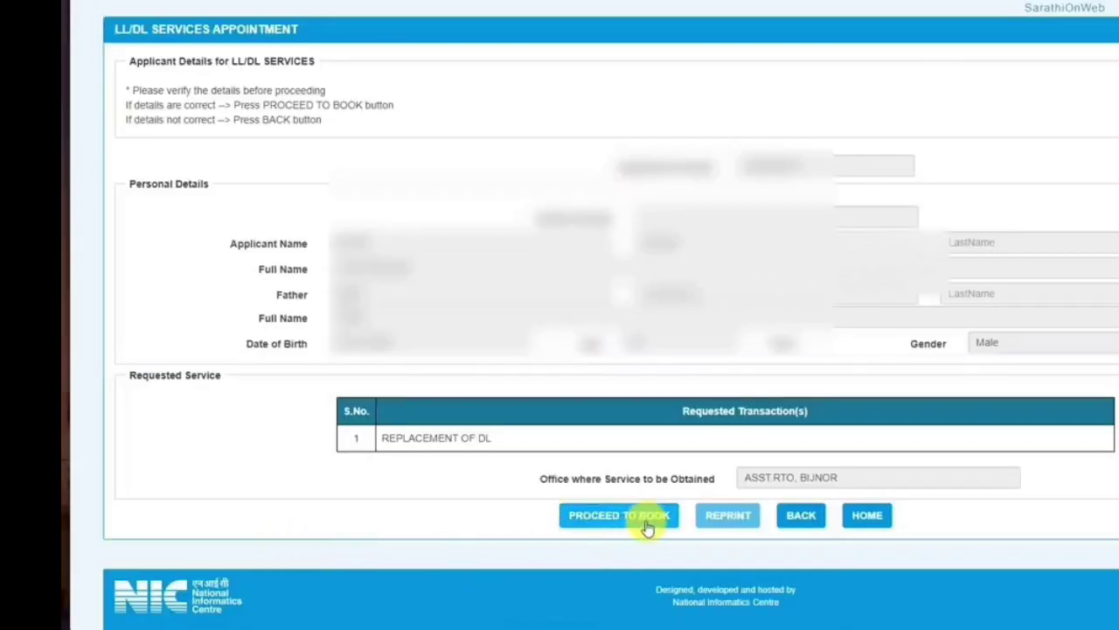
pyautogui.click(648, 522)
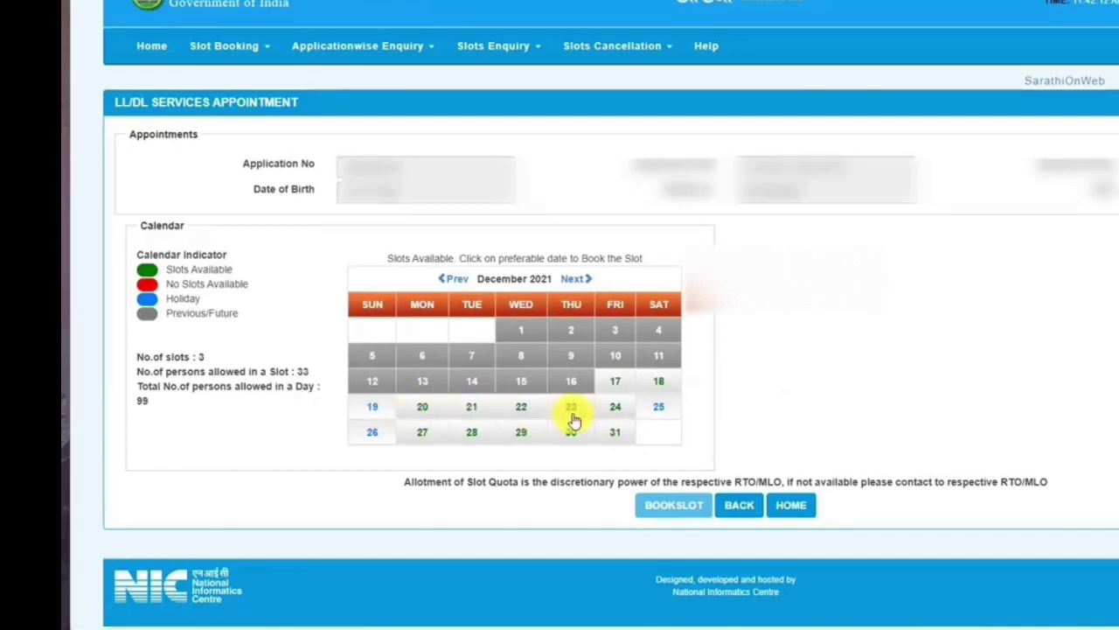
# Book the 12.30-14.30 slot on 27-12-2021, enter the security code, and confirm the slot booking.
pyautogui.click(423, 432)
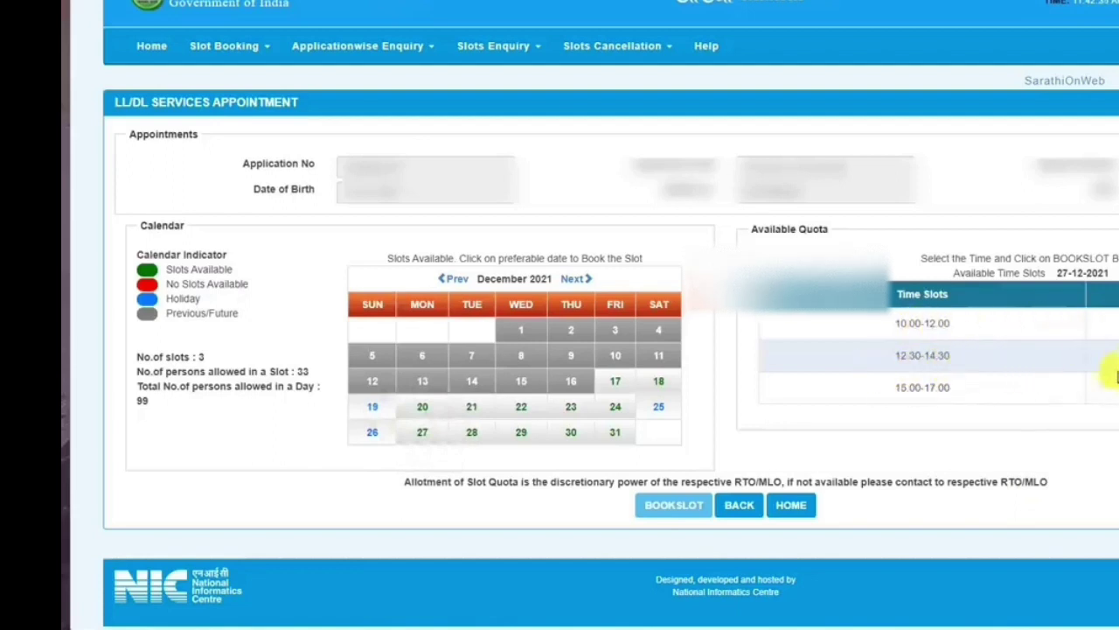
pyautogui.click(669, 506)
pyautogui.click(690, 509)
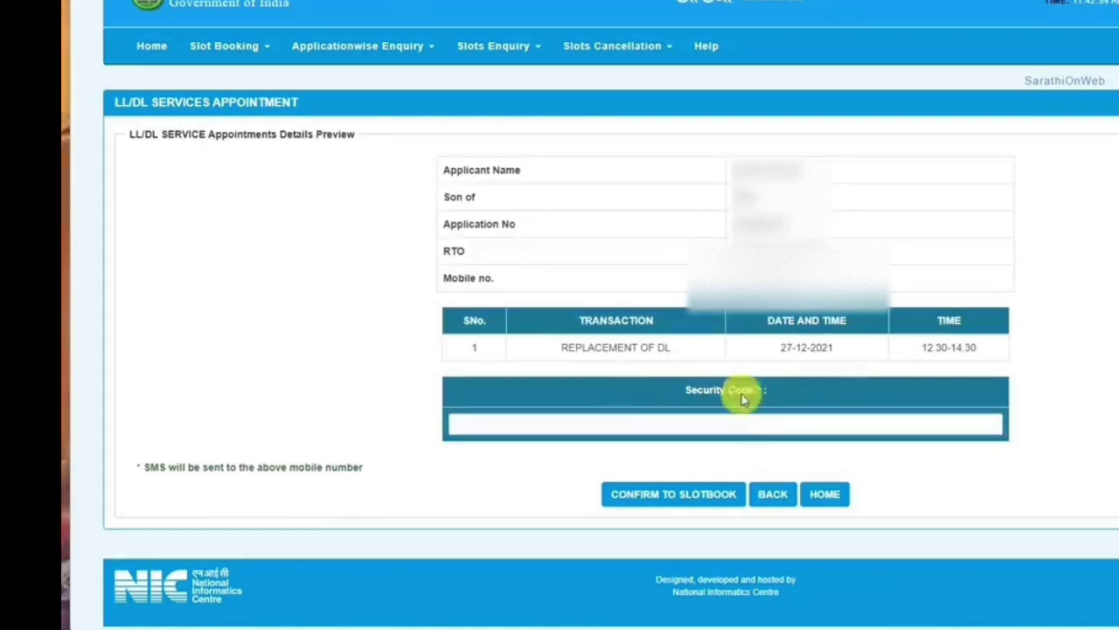
pyautogui.click(682, 504)
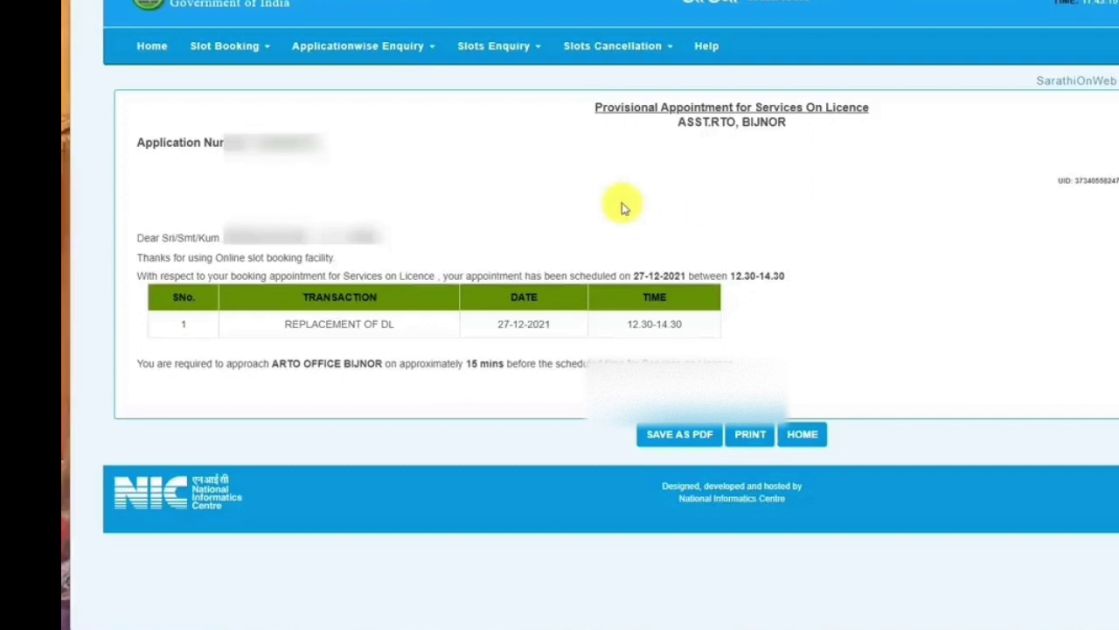